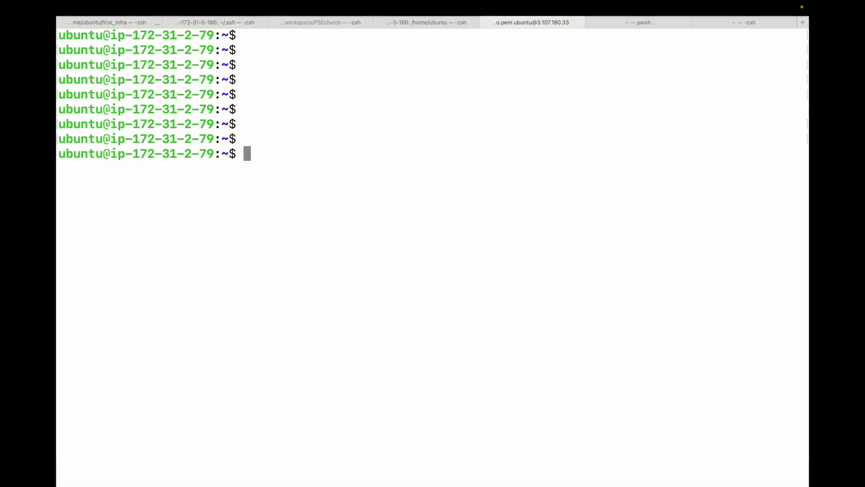
{"action": "type", "text": "clear"}
{"action": "key", "text": "Return"}
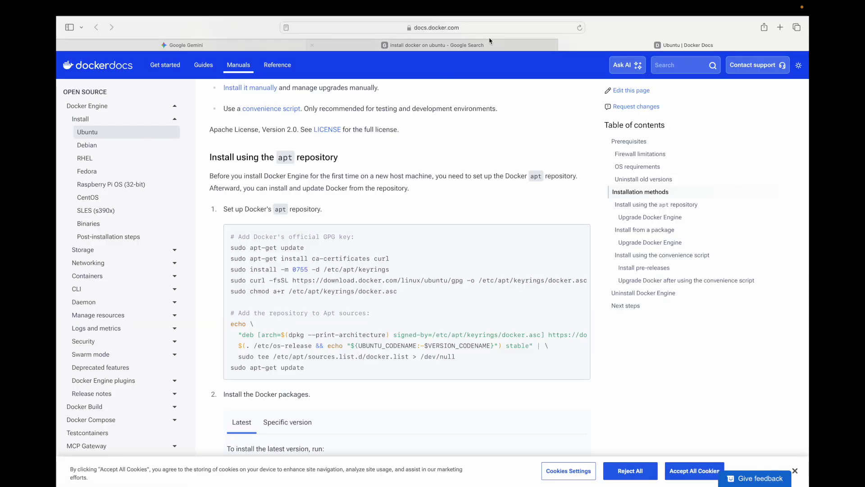
Step: Copy the five GPG key commands, 'sudo apt-get update' through 'docker.asc', into the terminal
{"action": "left_click", "coordinate": [498, 30]}
{"action": "left_click", "coordinate": [595, 227]}
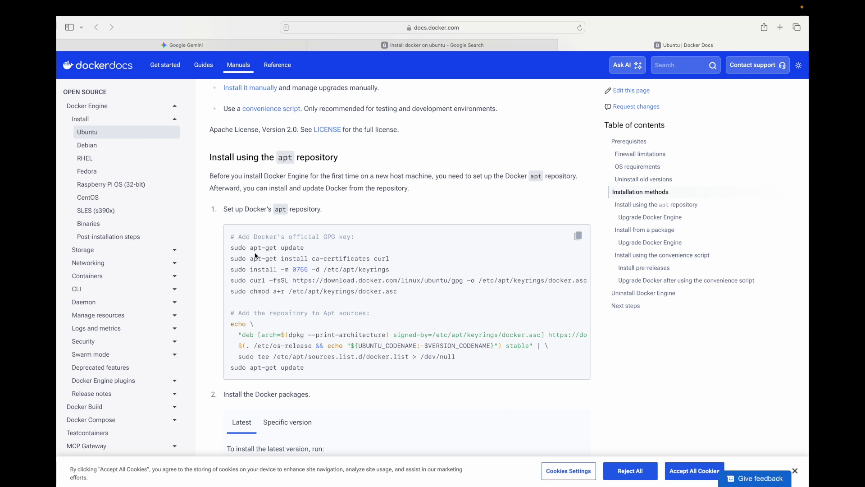
{"action": "mouse_move", "coordinate": [243, 252]}
{"action": "left_mouse_down"}
{"action": "mouse_move", "coordinate": [301, 251]}
{"action": "mouse_move", "coordinate": [332, 268]}
{"action": "mouse_move", "coordinate": [380, 271]}
{"action": "left_mouse_up"}
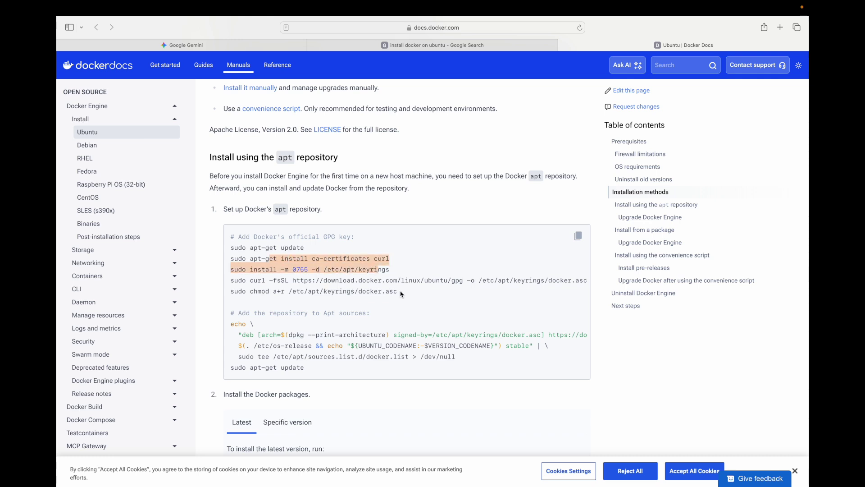
{"action": "left_click_drag", "start_coordinate": [399, 292], "coordinate": [231, 249]}
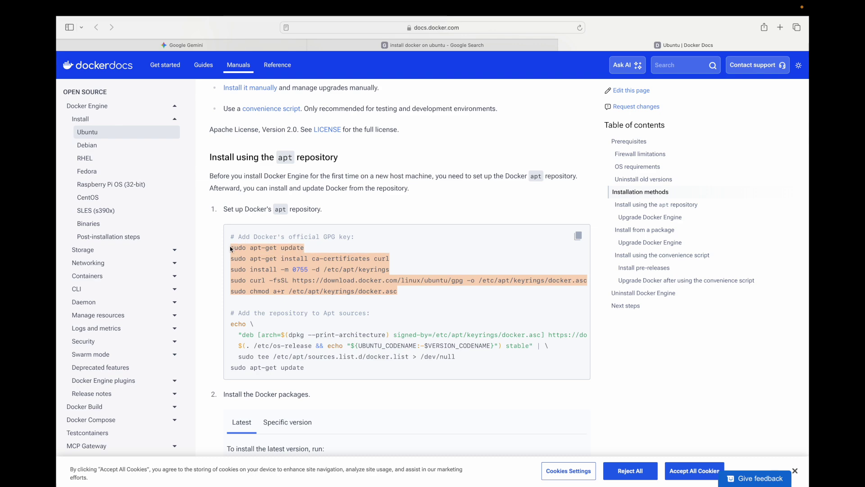
{"action": "key", "text": "super+c"}
{"action": "key", "text": "super+Tab"}
{"action": "key", "text": "super+v"}
Step: Run the GPG key commands, then the echo…apt-get update block adding Docker's apt repository
{"action": "key", "text": "Return"}
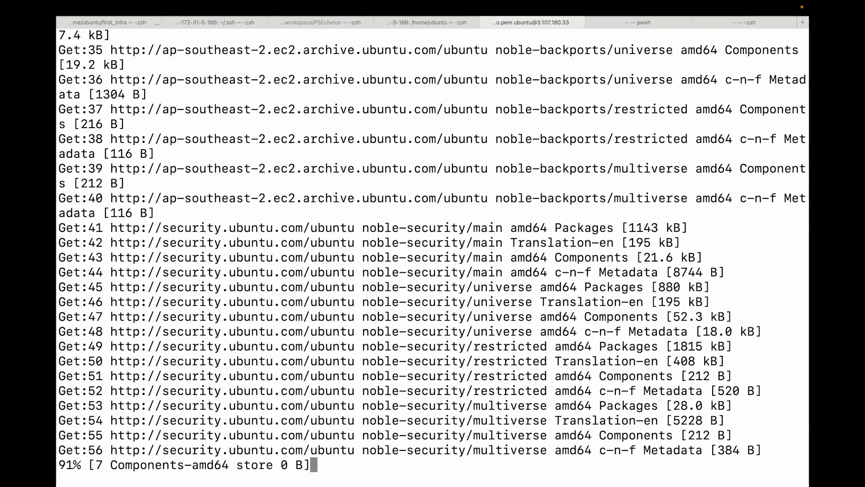
{"action": "key", "text": "super+Tab"}
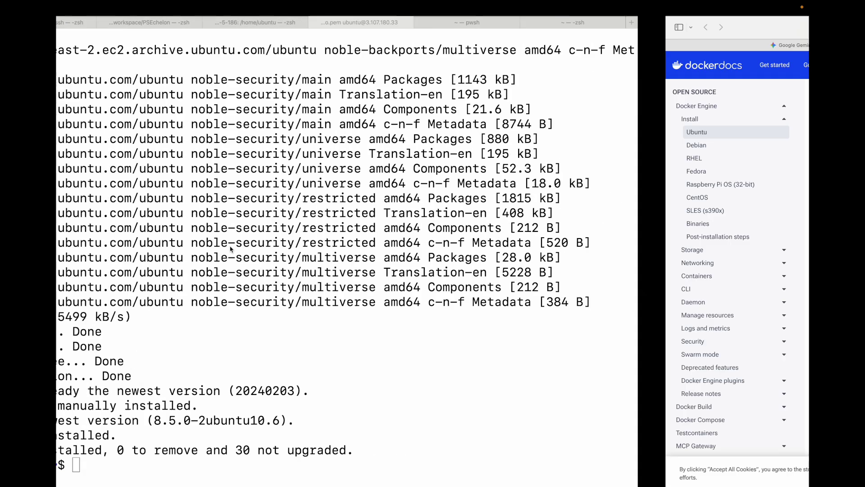
{"action": "scroll", "coordinate": [251, 303], "scroll_direction": "down", "scroll_amount": 1}
{"action": "scroll", "coordinate": [254, 302], "scroll_direction": "down", "scroll_amount": 1}
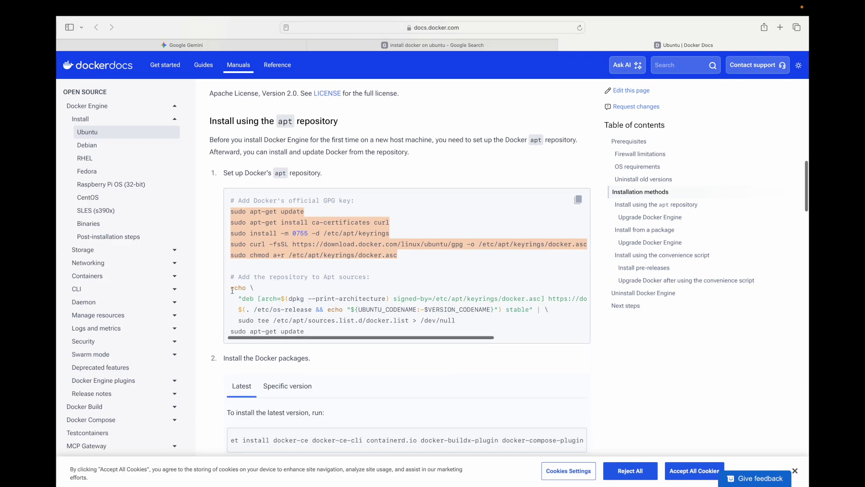
{"action": "left_click_drag", "start_coordinate": [231, 288], "coordinate": [327, 329]}
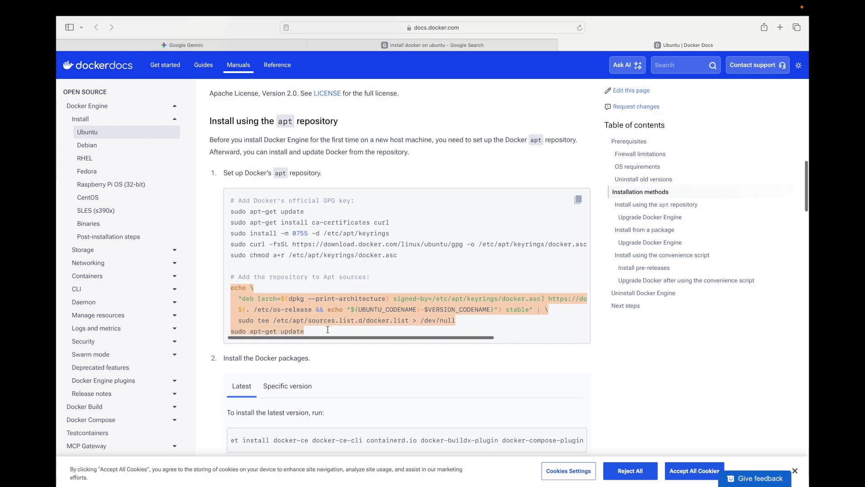
{"action": "key", "text": "super+c"}
{"action": "key", "text": "super+Tab"}
{"action": "key", "text": "super+v"}
{"action": "key", "text": "Return"}
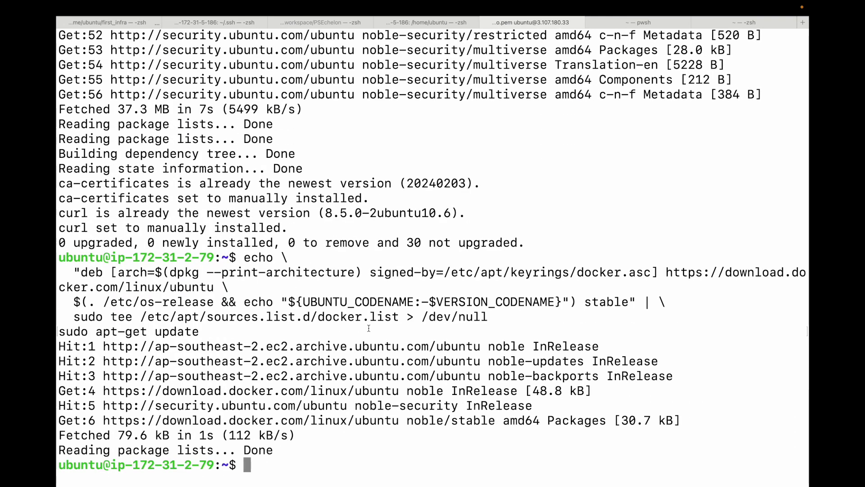
{"action": "key", "text": "super+Tab"}
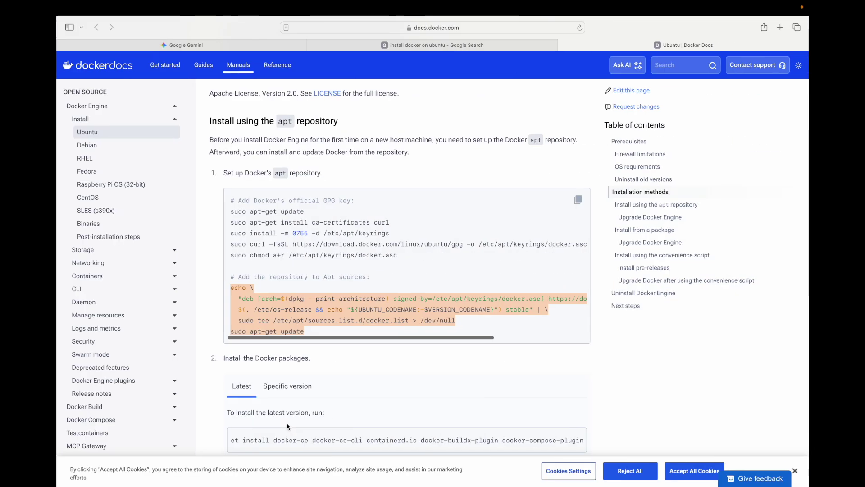
{"action": "scroll", "coordinate": [336, 373], "scroll_direction": "down", "scroll_amount": 3}
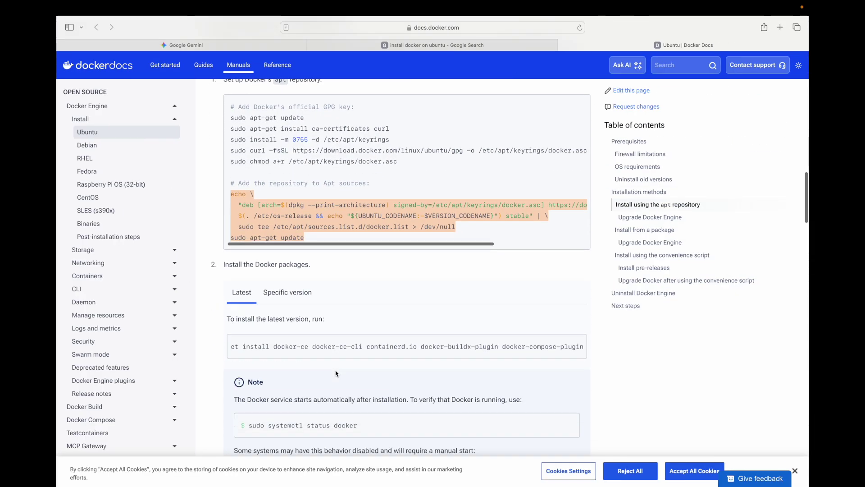
Step: Check the Specific version instructions, then copy the Latest Docker Engine install command
{"action": "triple_click", "coordinate": [264, 341]}
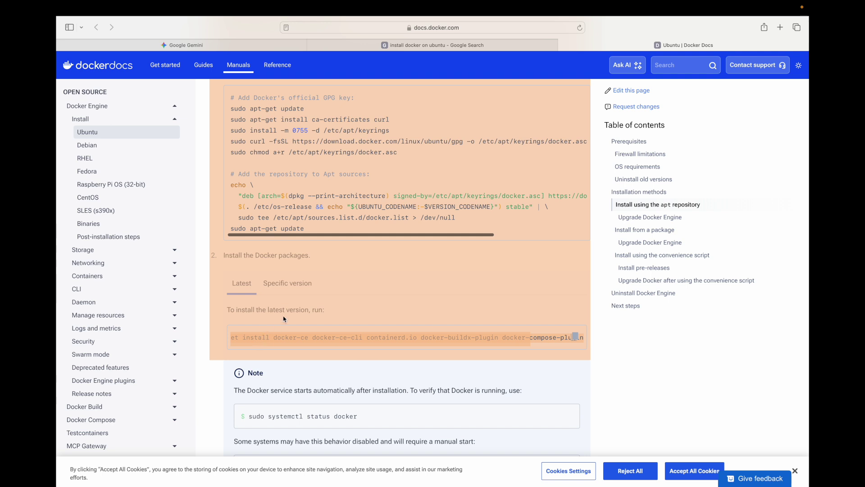
{"action": "left_click", "coordinate": [291, 286]}
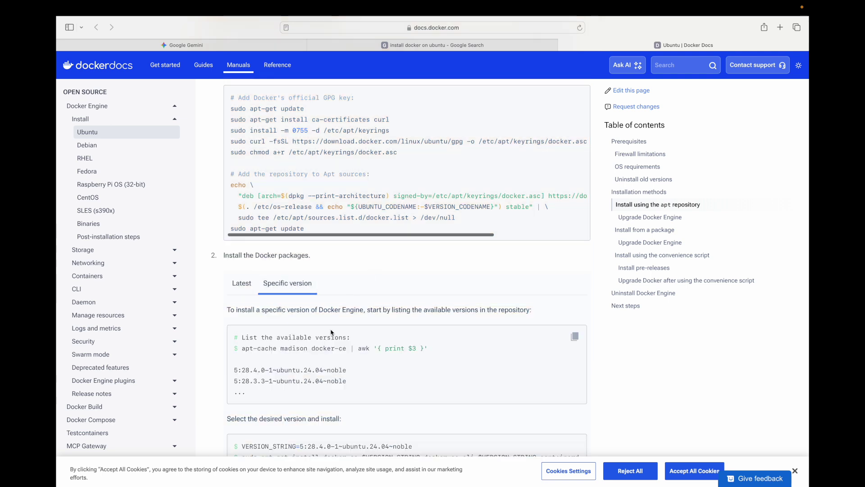
{"action": "scroll", "coordinate": [332, 333], "scroll_direction": "down", "scroll_amount": 3}
{"action": "left_click_drag", "start_coordinate": [242, 263], "coordinate": [426, 266]}
{"action": "left_click", "coordinate": [296, 372]}
{"action": "double_click", "coordinate": [295, 373]}
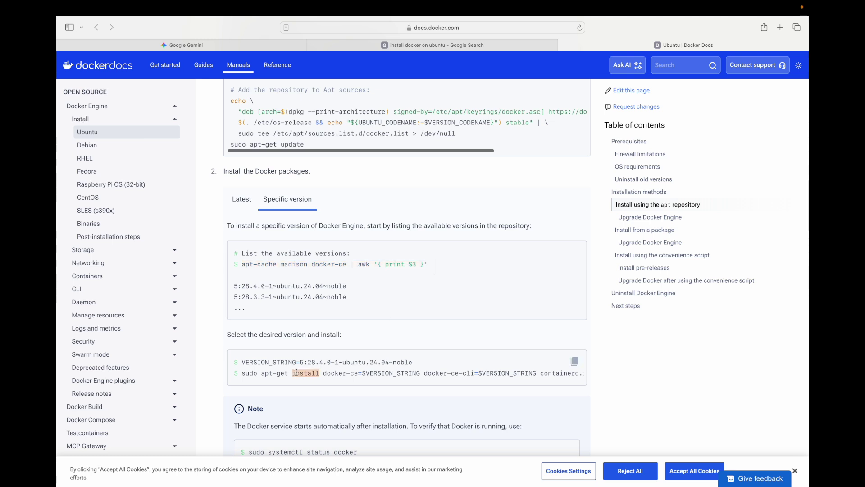
{"action": "left_click", "coordinate": [241, 199]}
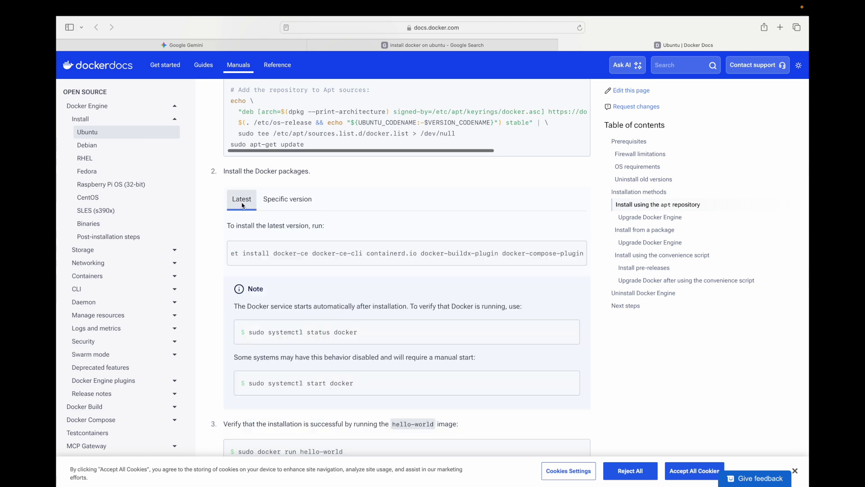
{"action": "left_click", "coordinate": [574, 252]}
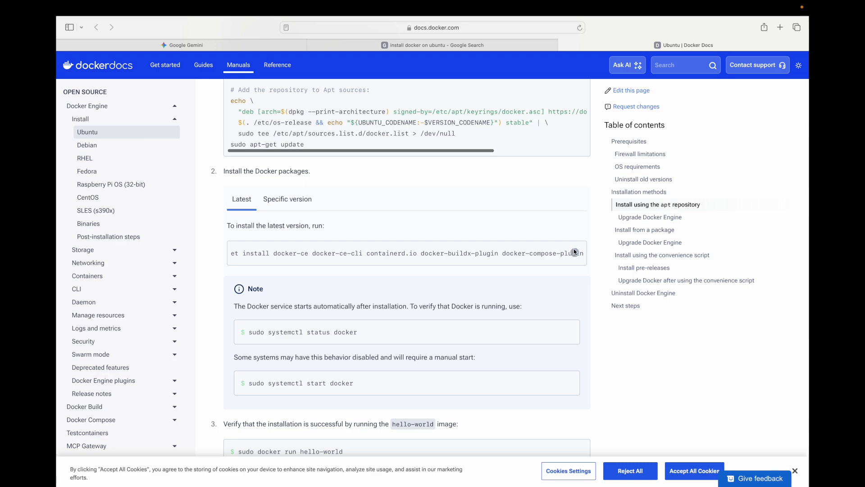
{"action": "key", "text": "super+Tab"}
Step: Run the Docker Engine package install command and confirm the installation prompt
{"action": "key", "text": "super+v"}
{"action": "key", "text": "Return"}
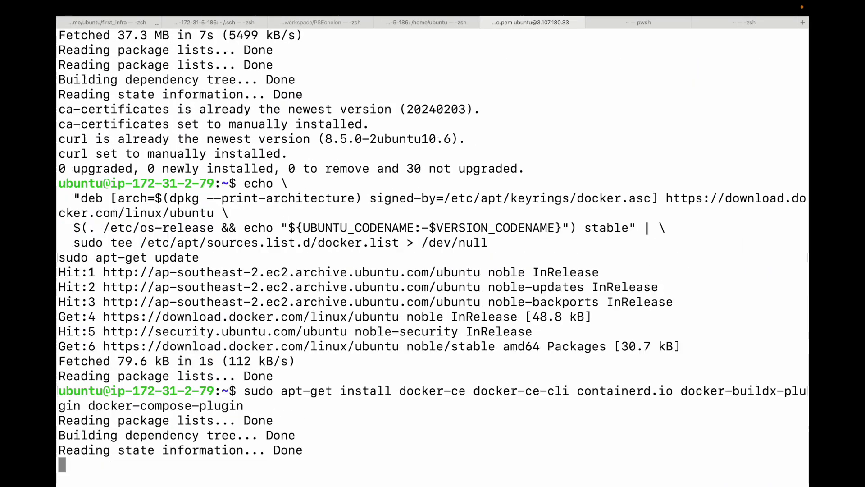
{"action": "type", "text": "y"}
{"action": "key", "text": "Return"}
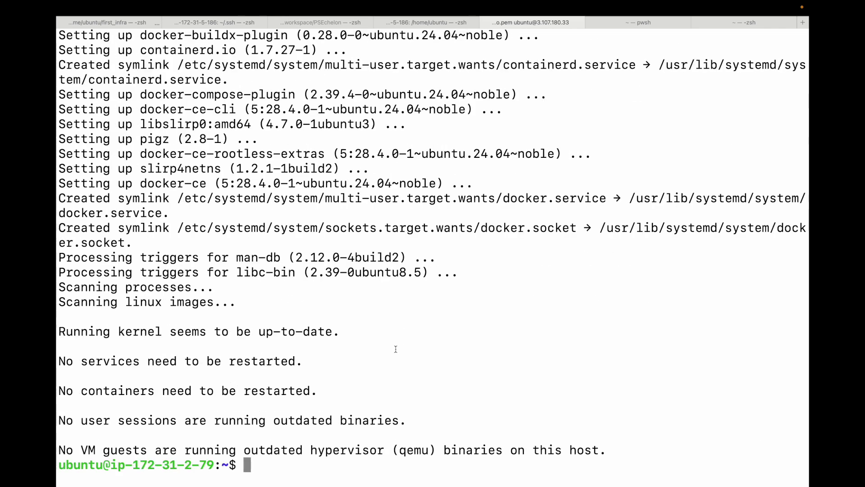
{"action": "key", "text": "super+Tab"}
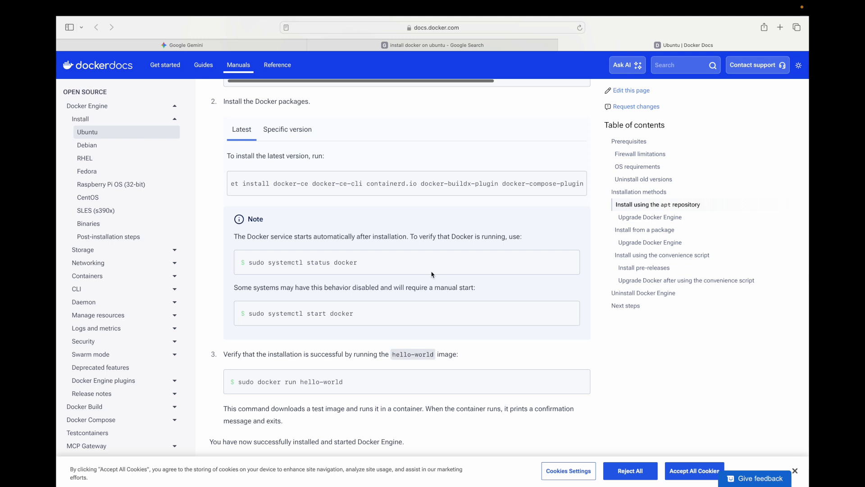
Step: Run 'sudo systemctl status docker' and highlight its 'active (running)' status
{"action": "mouse_move", "coordinate": [406, 261]}
{"action": "left_click", "coordinate": [568, 261]}
{"action": "key", "text": "super+Tab"}
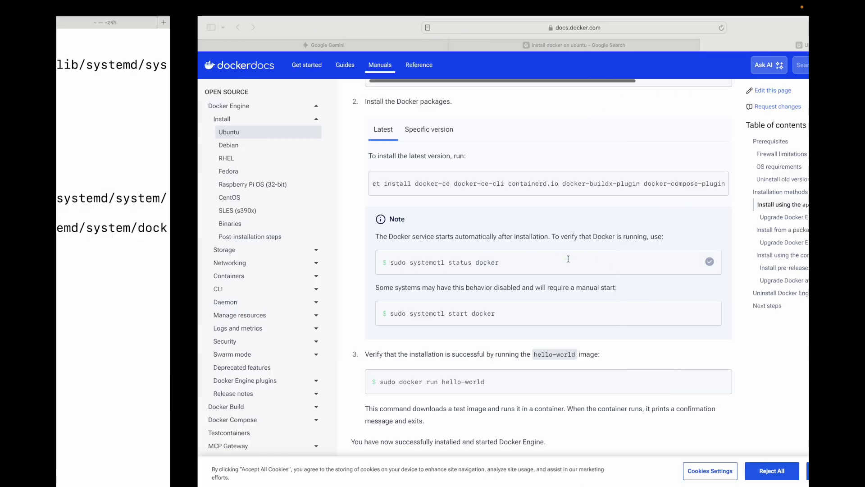
{"action": "key", "text": "super+v"}
{"action": "key", "text": "Return"}
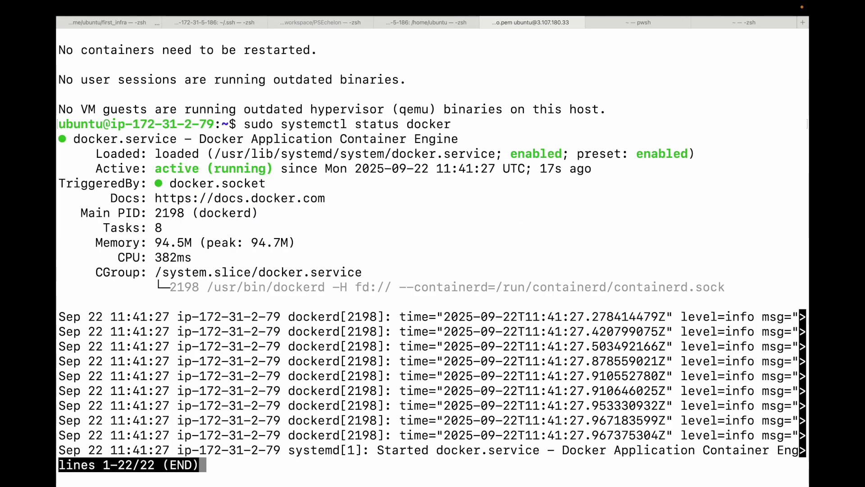
{"action": "left_click_drag", "start_coordinate": [156, 169], "coordinate": [285, 169]}
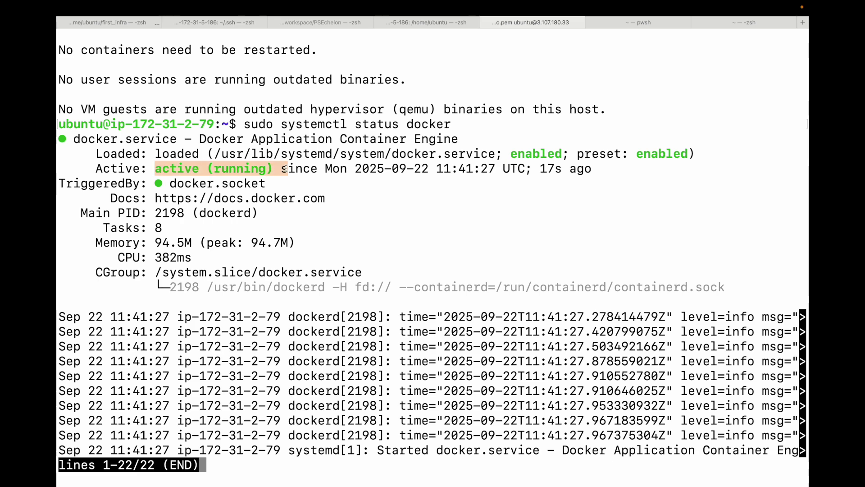
Step: Highlight the guide's manual start command, then quit the status view and clear the screen
{"action": "key", "text": "super+Tab"}
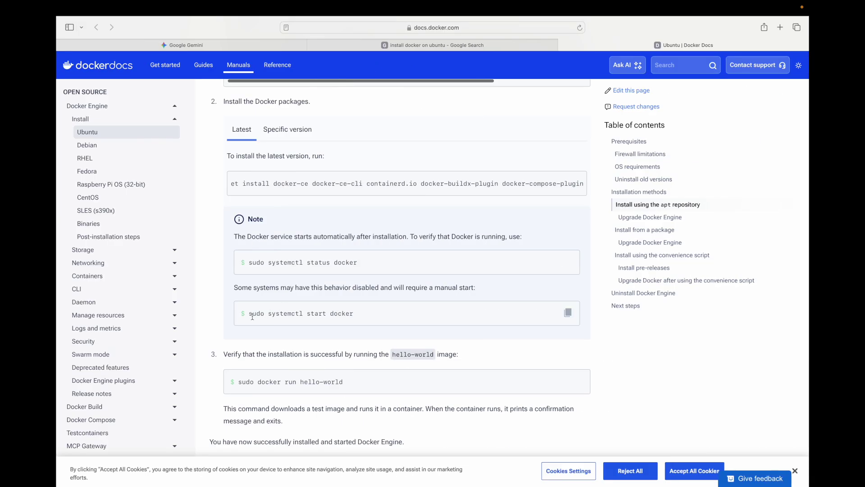
{"action": "left_click_drag", "start_coordinate": [249, 313], "coordinate": [363, 312]}
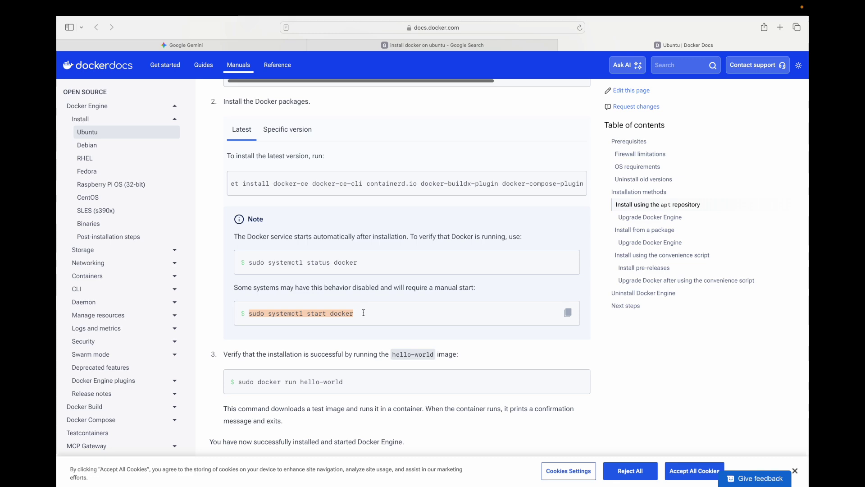
{"action": "key", "text": "super+Tab"}
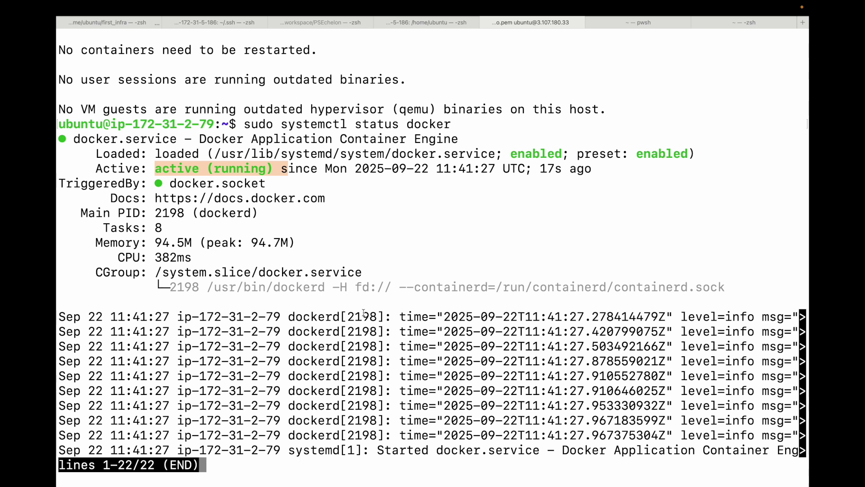
{"action": "key", "text": "q"}
{"action": "key", "text": "ctrl+l"}
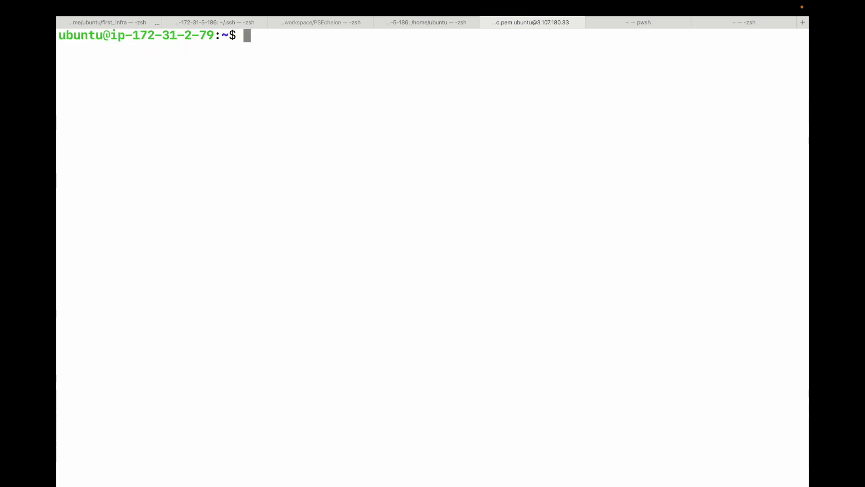
{"action": "type", "text": "docker "}
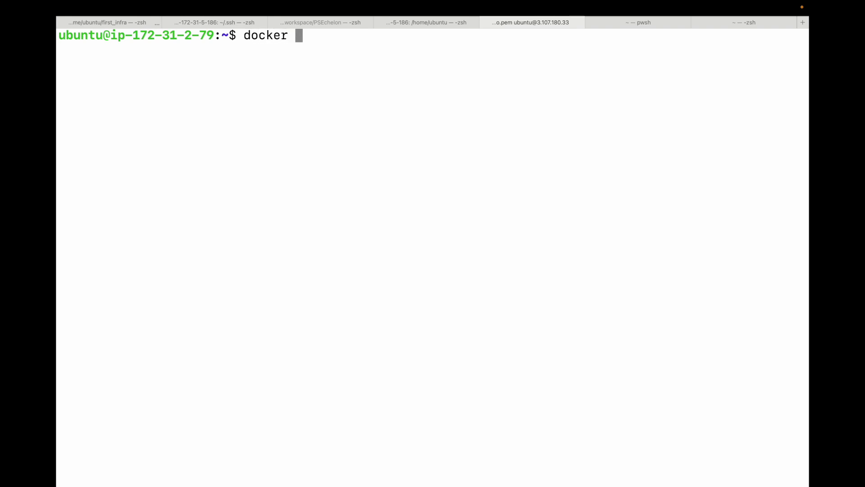
{"action": "type", "text": "--version"}
Step: Run 'docker --version' and highlight the 'Docker version 28.4.0, build d8eb465' line
{"action": "key", "text": "Return"}
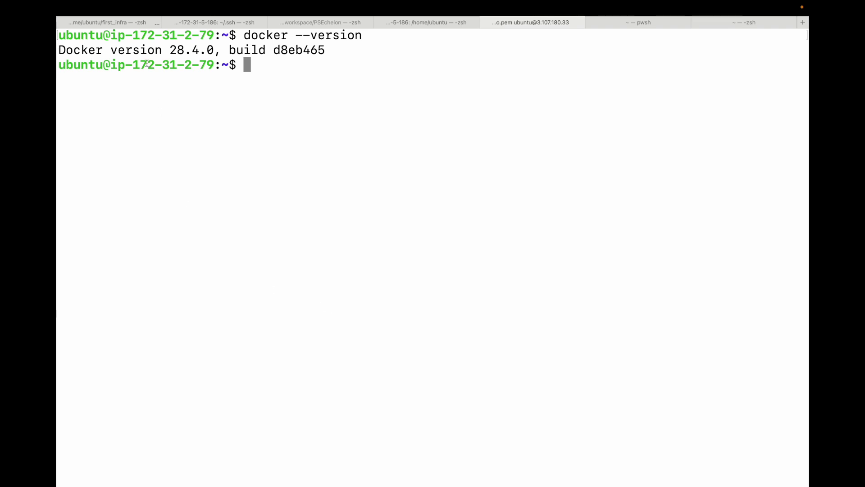
{"action": "triple_click", "coordinate": [130, 52]}
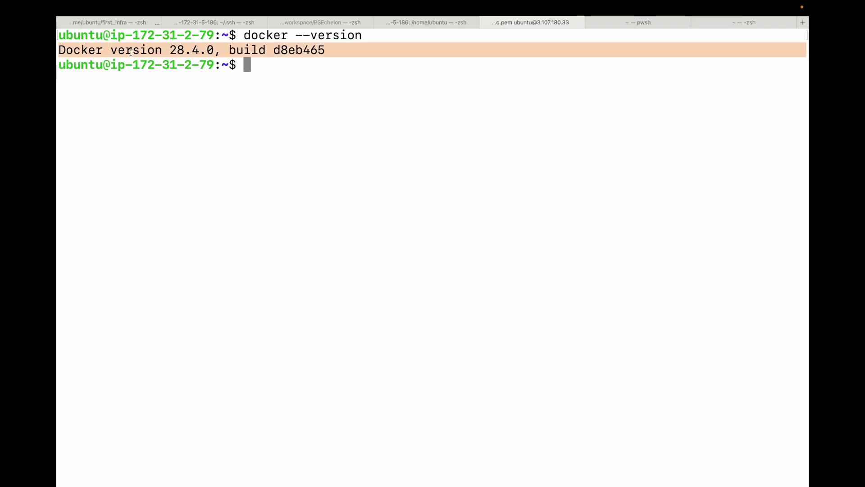
{"action": "type", "text": "sudo docker "}
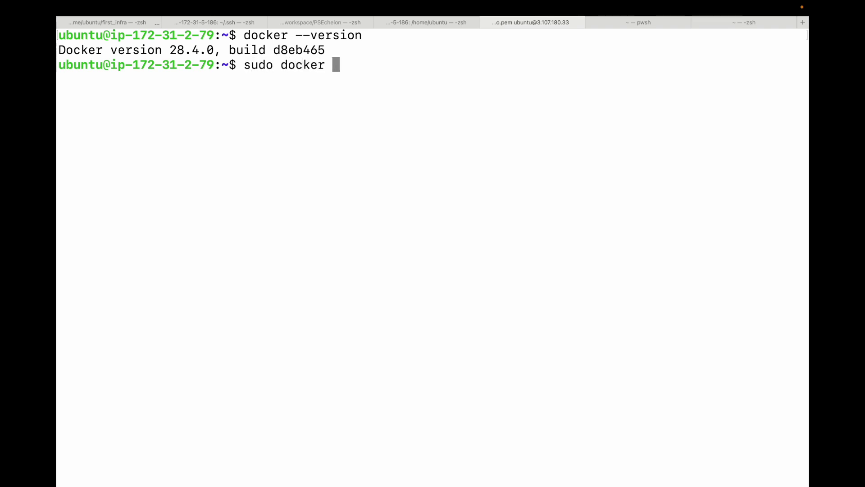
{"action": "type", "text": "run hello-"}
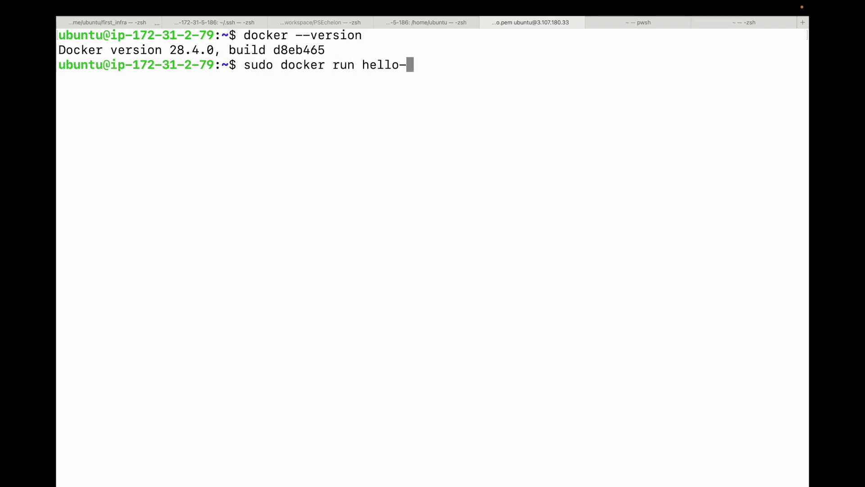
{"action": "type", "text": "world"}
Step: Run 'sudo docker run hello-world' and highlight the image-pull and 'Hello from Docker!' lines
{"action": "key", "text": "Return"}
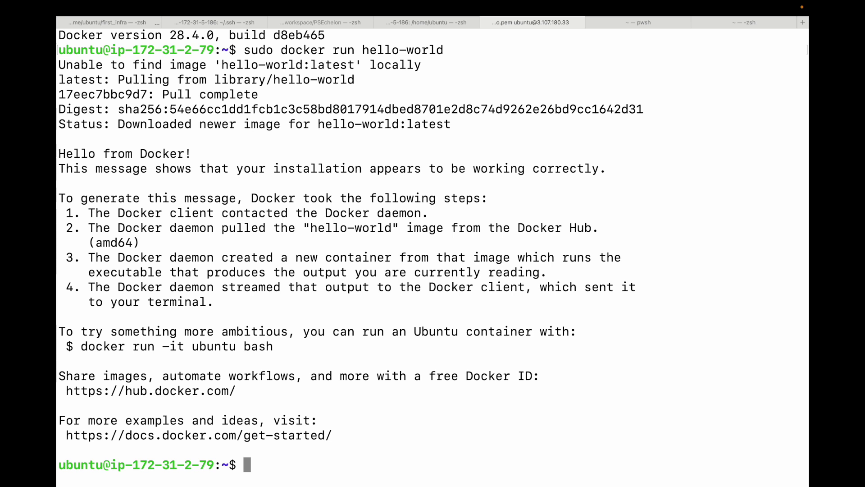
{"action": "key", "text": "Return"}
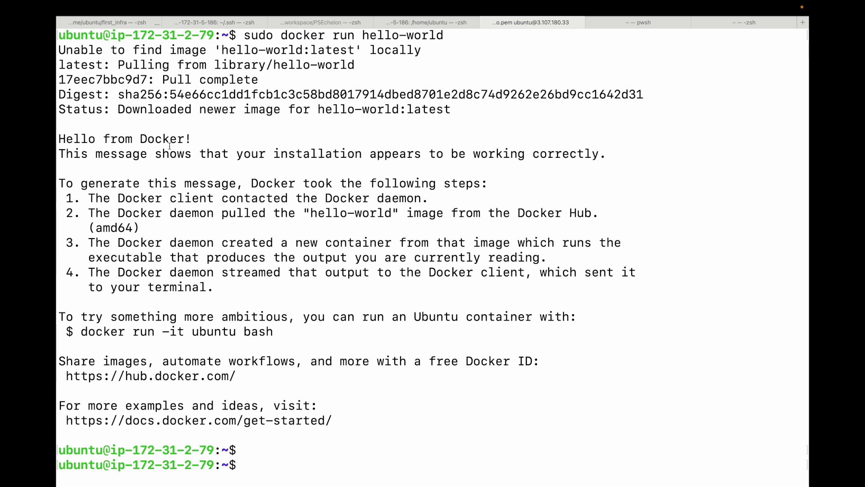
{"action": "triple_click", "coordinate": [87, 51]}
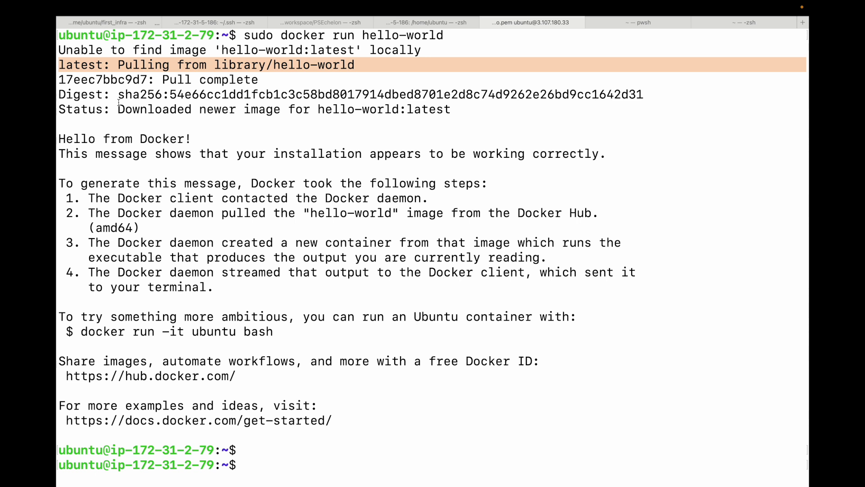
{"action": "left_click_drag", "start_coordinate": [62, 138], "coordinate": [229, 135]}
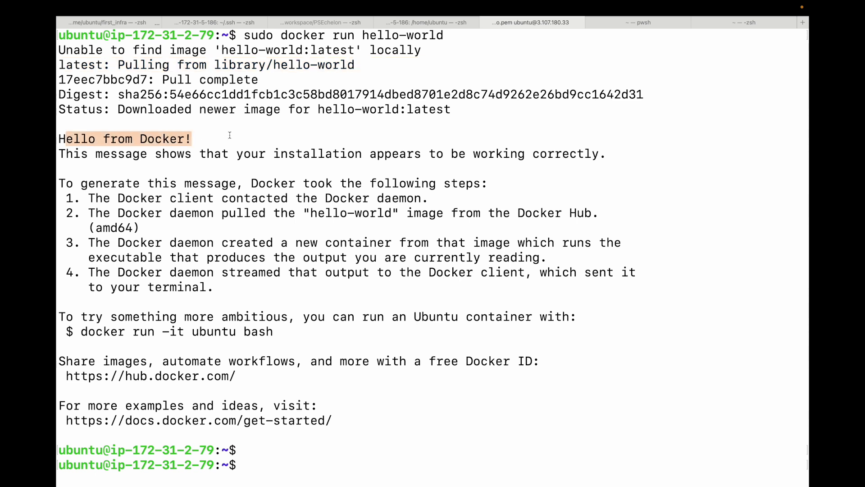